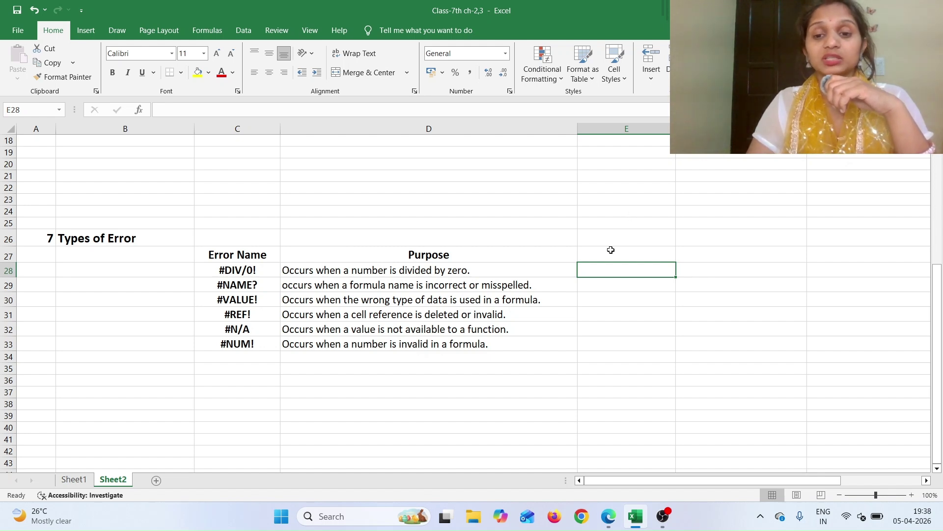
- Enter the formula =80/0 in cell E28 as the example for the #DIV/0! row
{"action": "type", "text": "="}
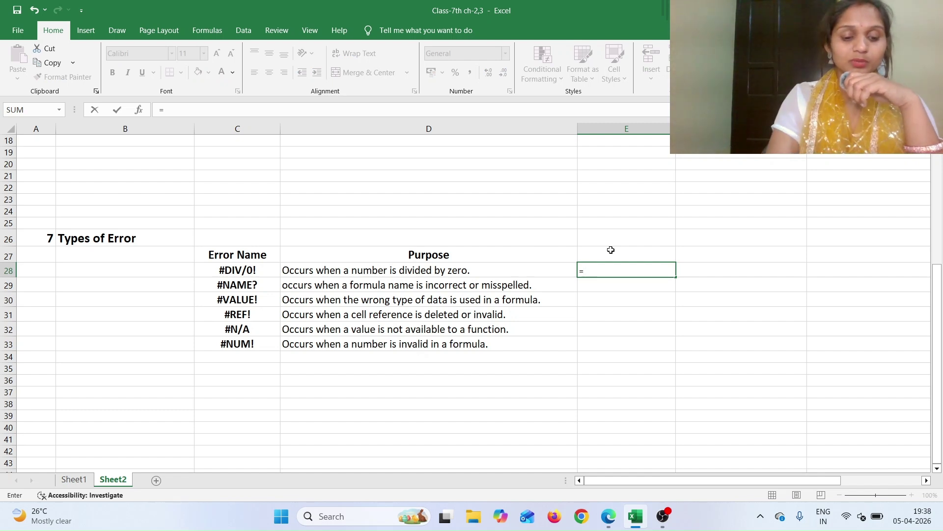
{"action": "type", "text": "80/0"}
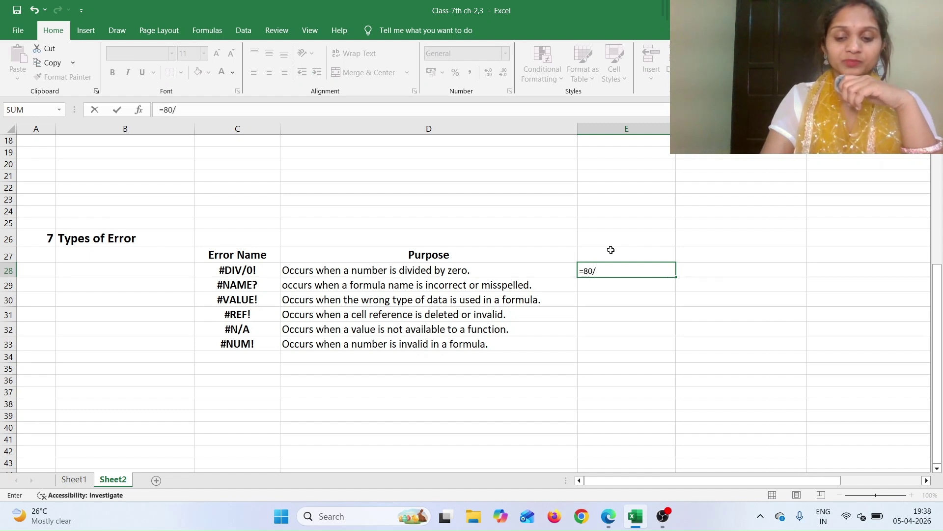
{"action": "key", "text": "Return"}
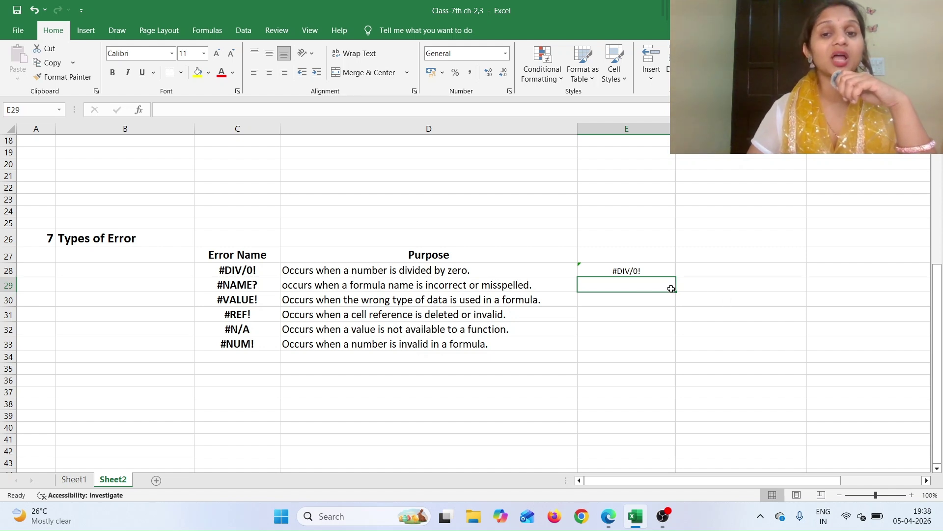
- Enter the deliberately misspelled formula =summ(80+45) in cell E29 as the example for the #NAME? row
{"action": "type", "text": "=summ"}
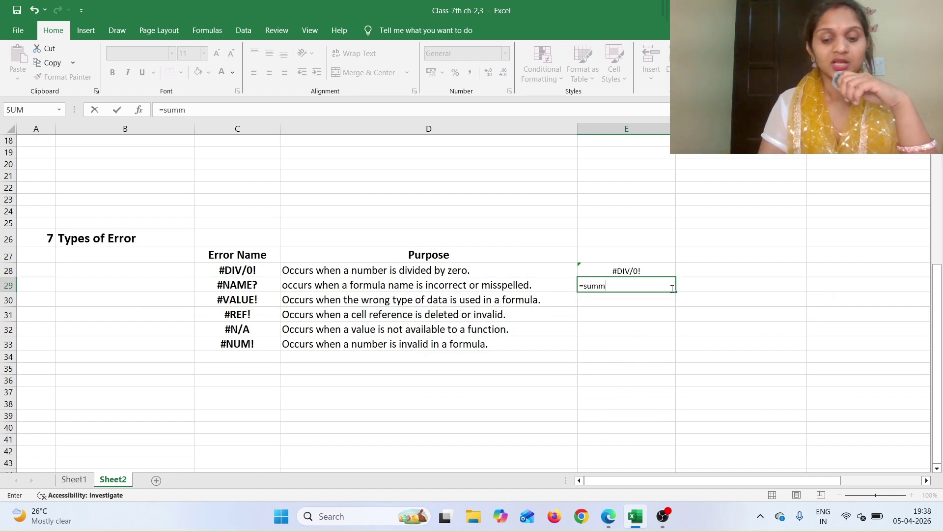
{"action": "type", "text": "(8"}
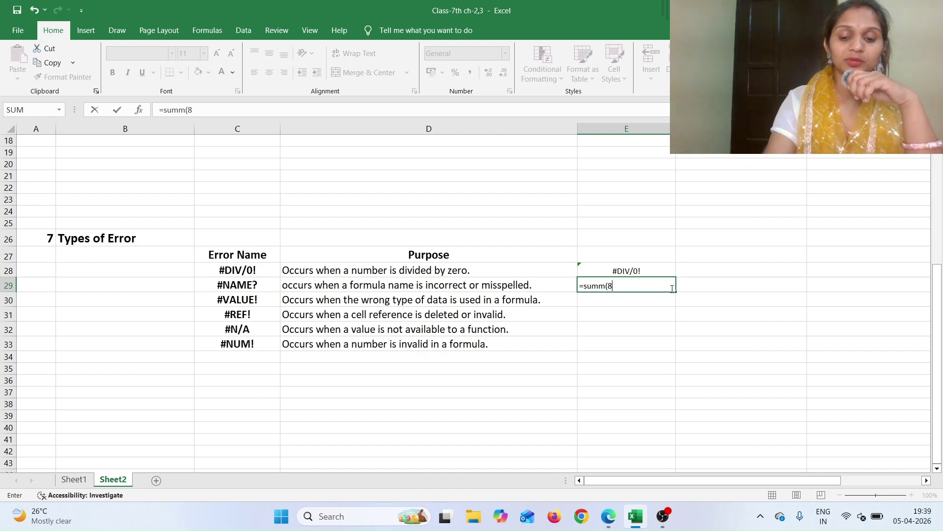
{"action": "type", "text": "0+"}
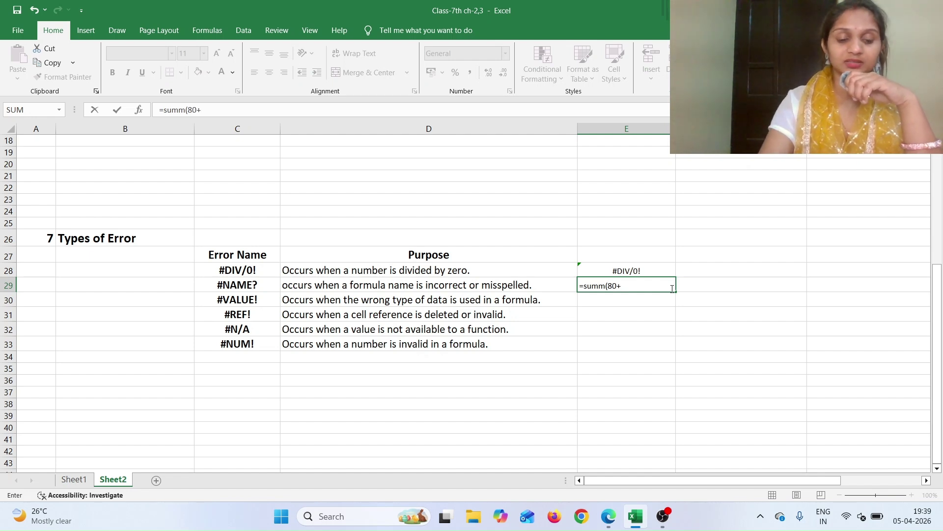
{"action": "type", "text": "45)"}
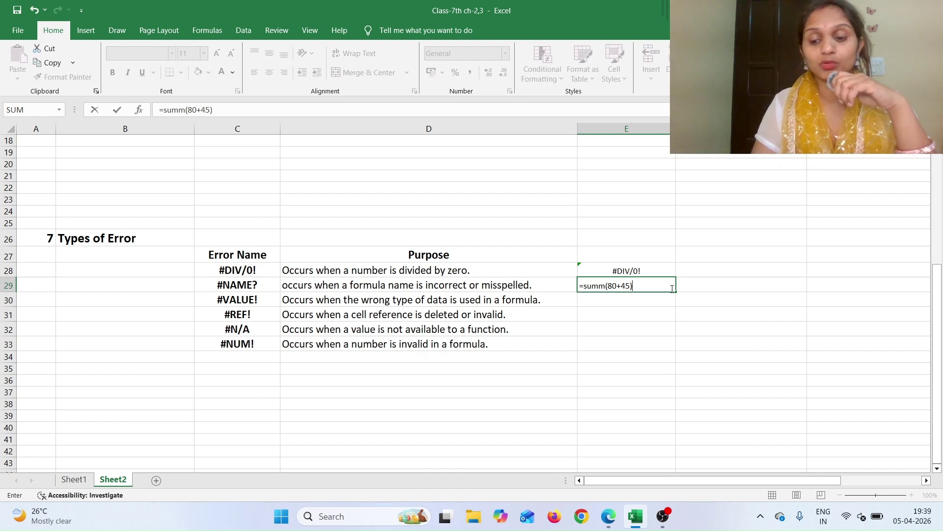
{"action": "key", "text": "Return"}
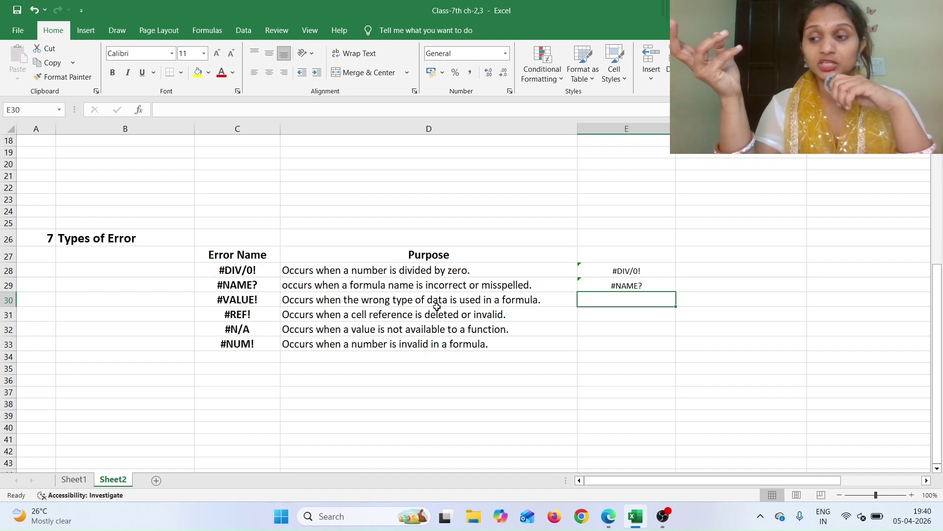
- Enter the formula =5+"hello" in cell E30, adding text to a number as the #VALUE! example
{"action": "type", "text": "="}
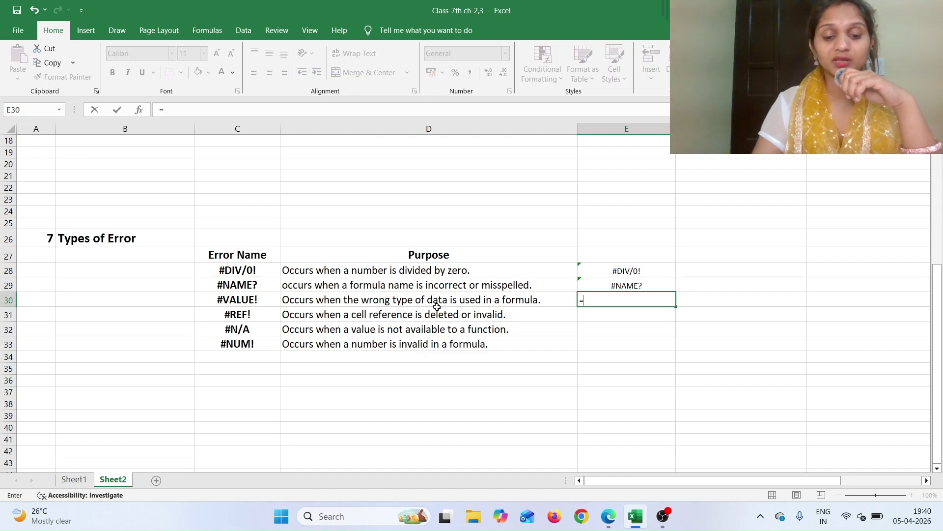
{"action": "type", "text": "5"}
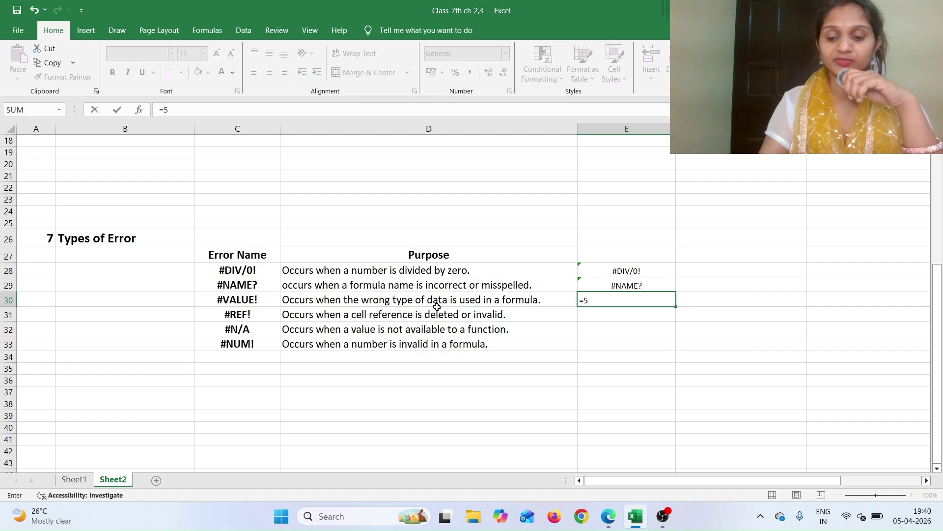
{"action": "type", "text": "+"}
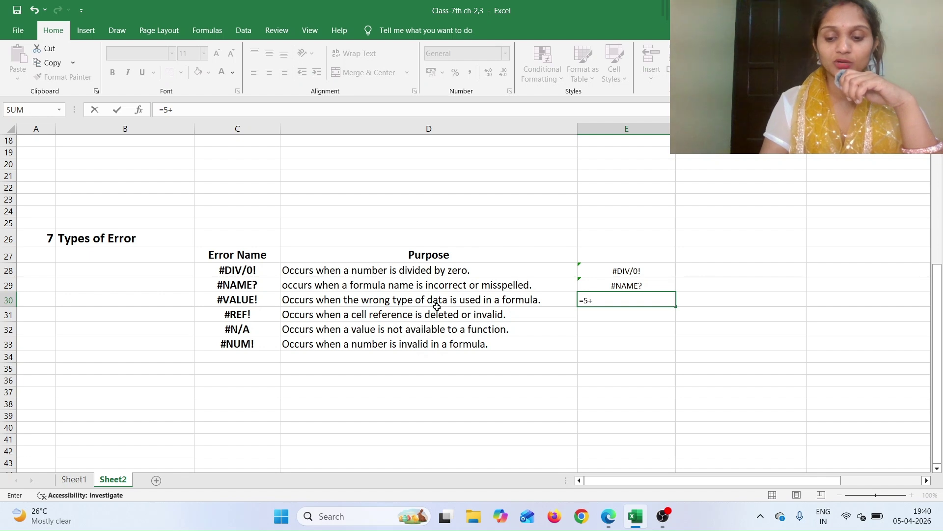
{"action": "type", "text": "\"\""}
{"action": "key", "text": "Up"}
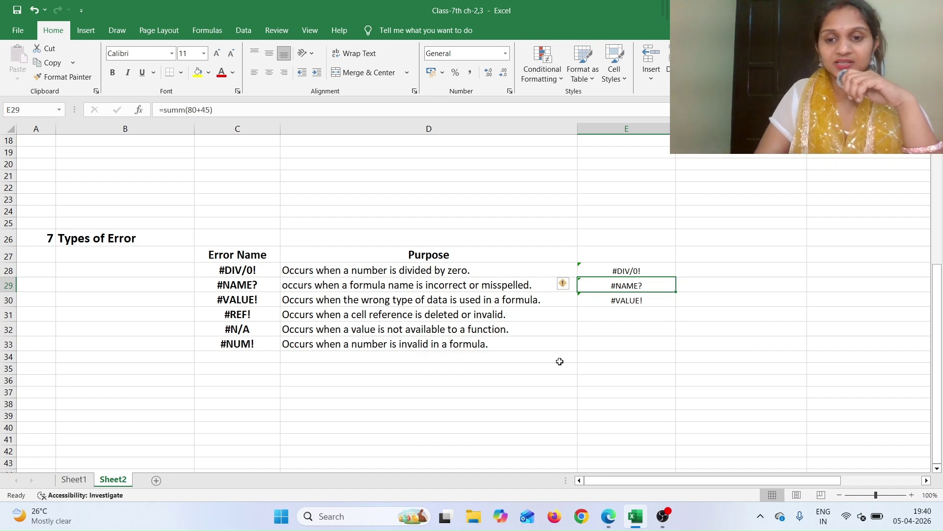
{"action": "left_click", "coordinate": [623, 297]}
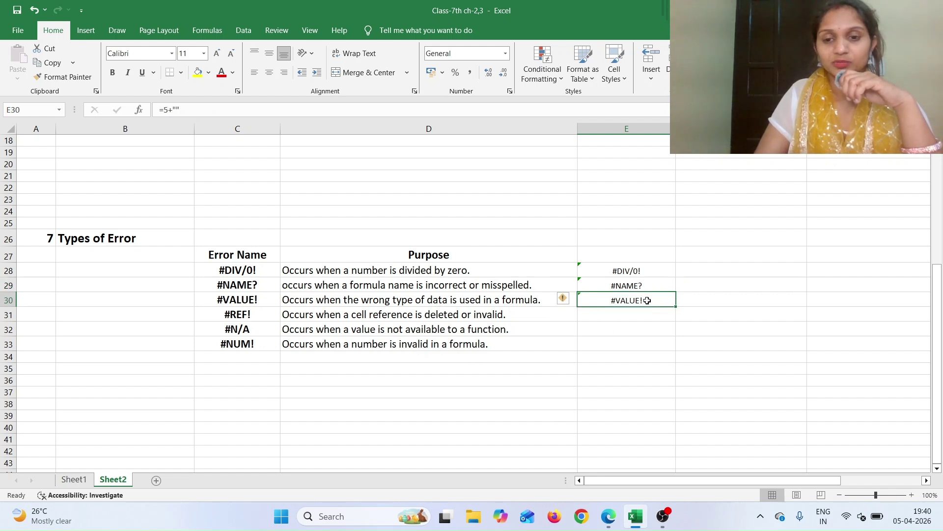
{"action": "double_click", "coordinate": [644, 300]}
{"action": "key", "text": "Left"}
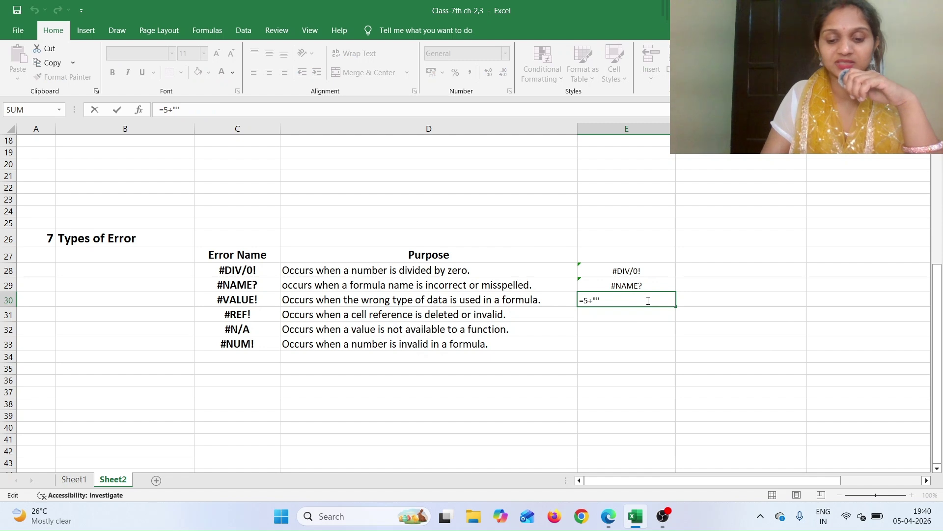
{"action": "type", "text": "hello"}
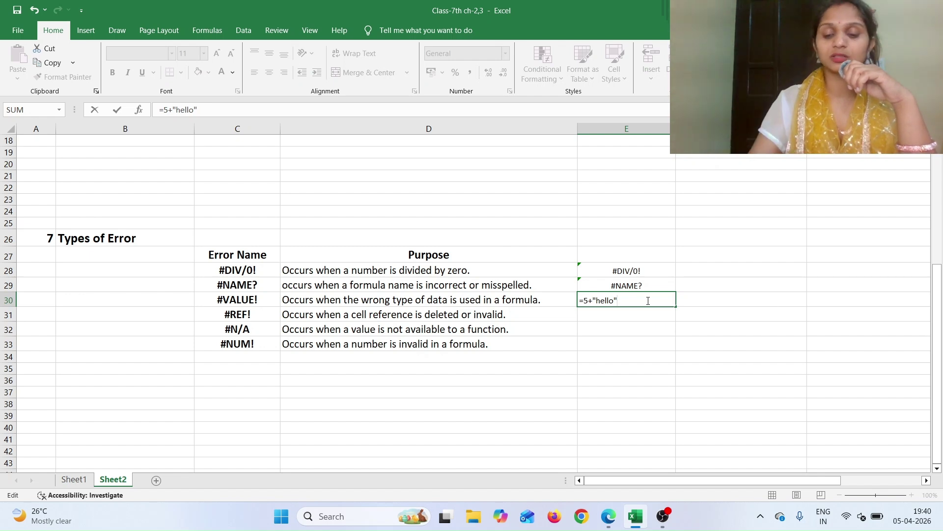
{"action": "key", "text": "Return"}
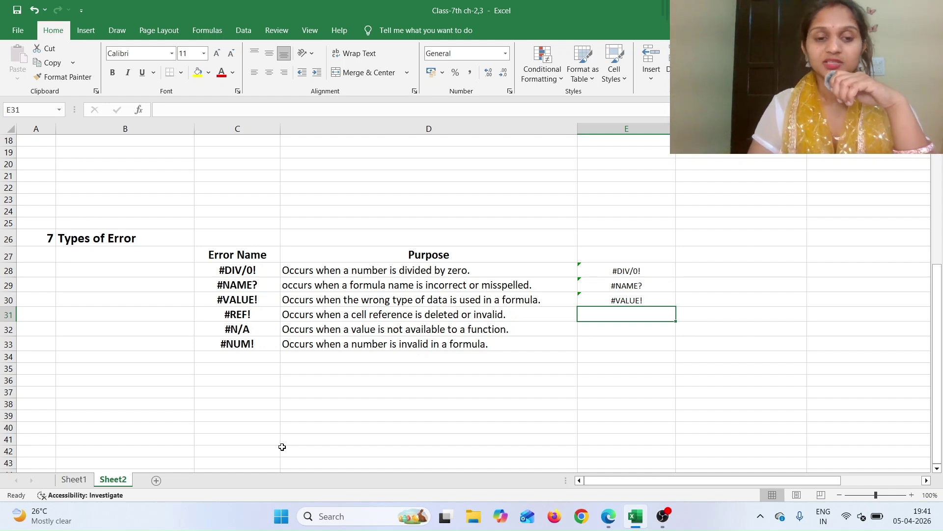
- Enter the formula =vlookup("apple", a1:b5, 2, false) in cell E32 as the example for the #N/A row
{"action": "left_click", "coordinate": [256, 327]}
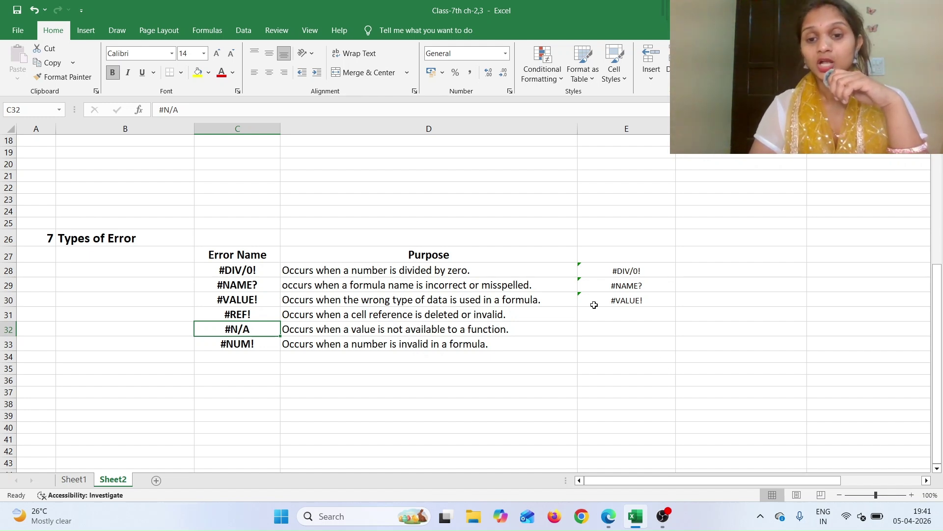
{"action": "left_click", "coordinate": [596, 330]}
{"action": "type", "text": "="}
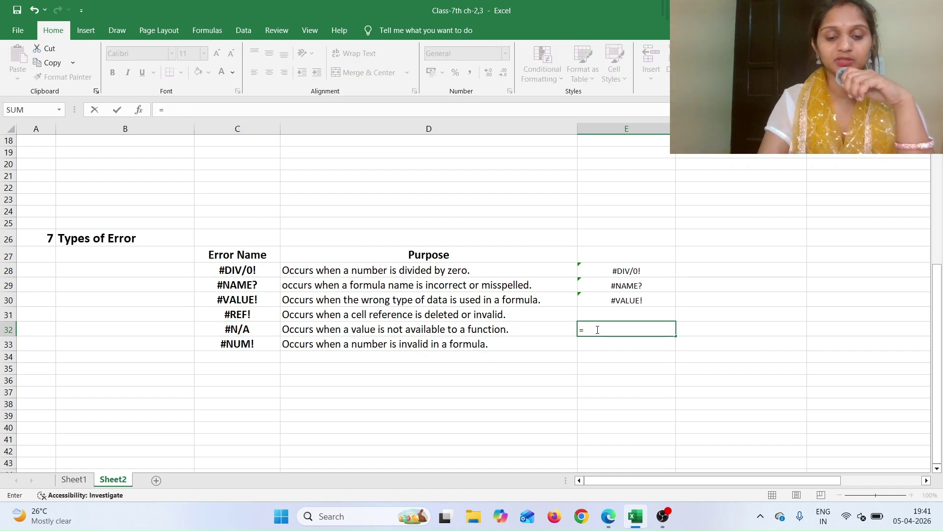
{"action": "type", "text": "vlooku"}
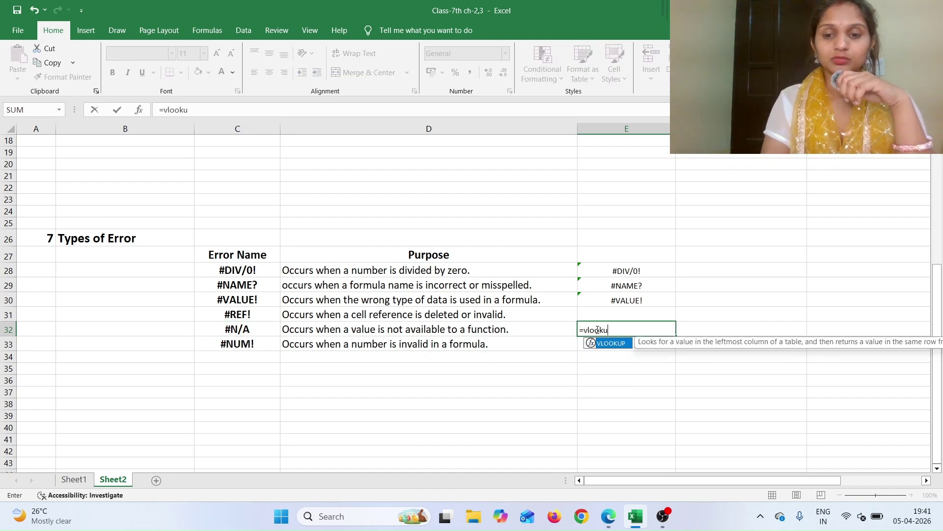
{"action": "type", "text": "p("}
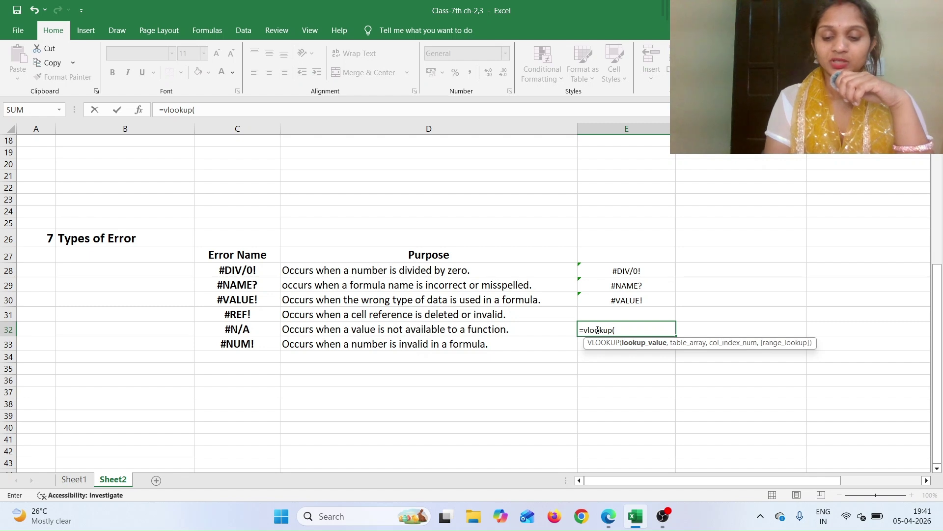
{"action": "type", "text": "\"a"}
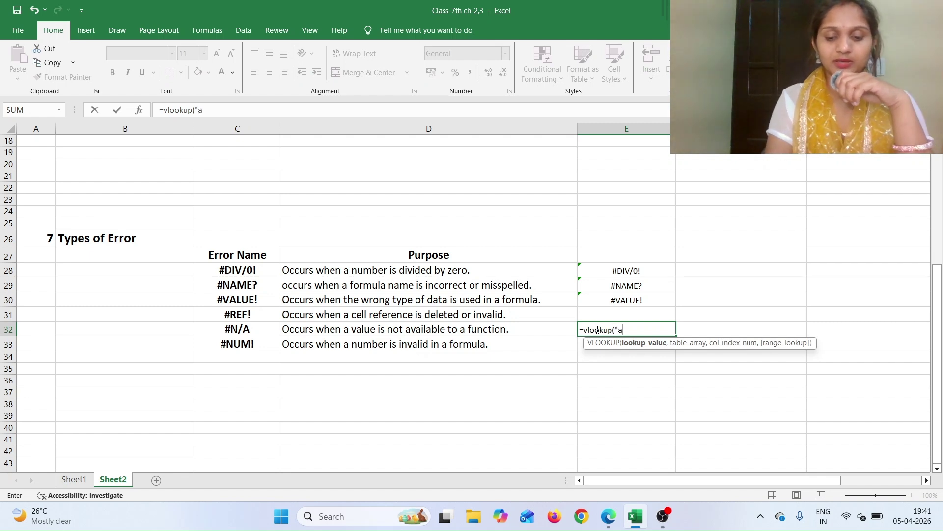
{"action": "type", "text": "pple"}
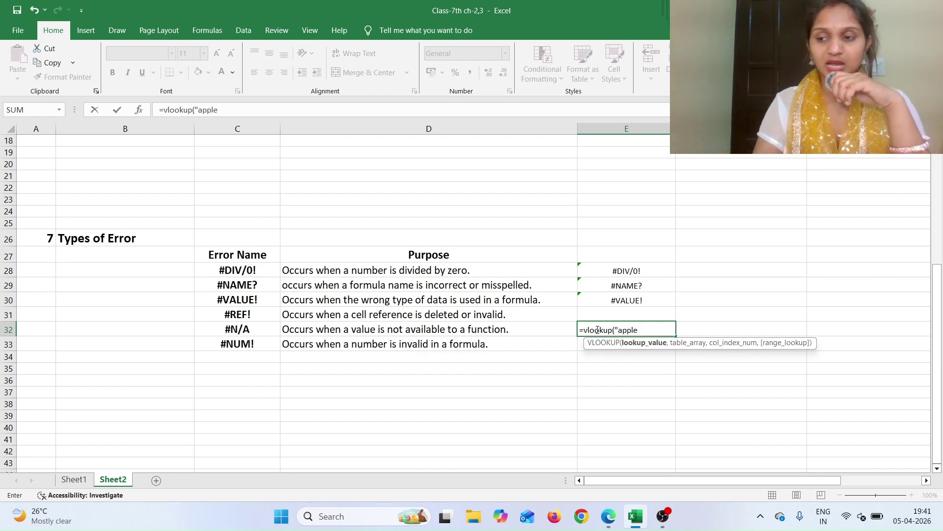
{"action": "type", "text": "\", "}
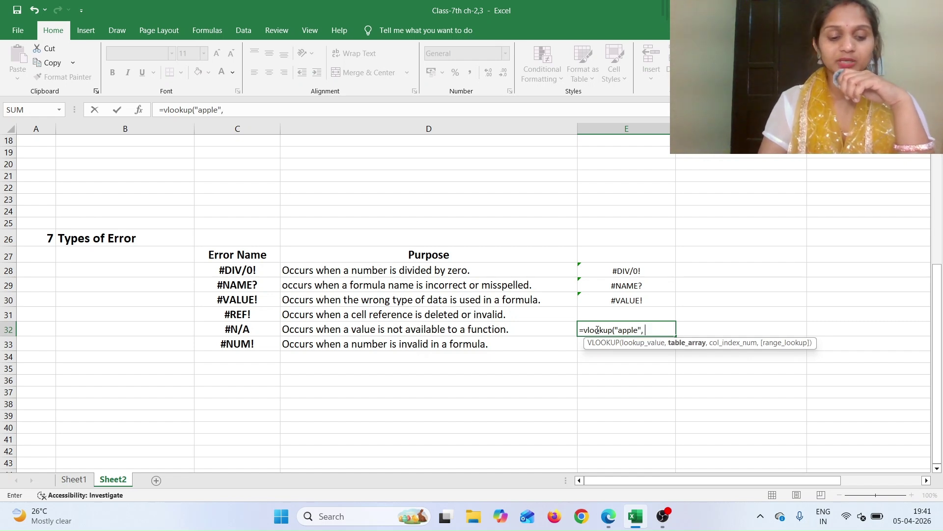
{"action": "type", "text": "a1"}
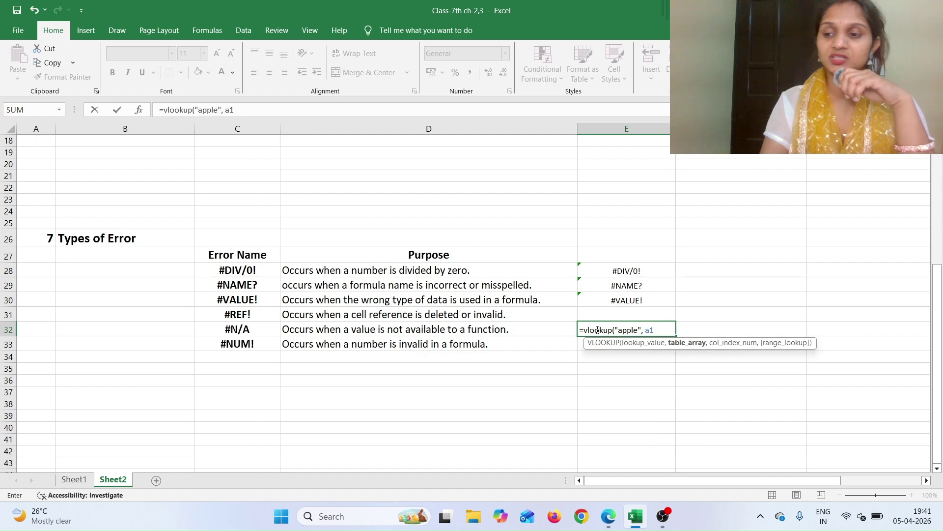
{"action": "type", "text": ":"}
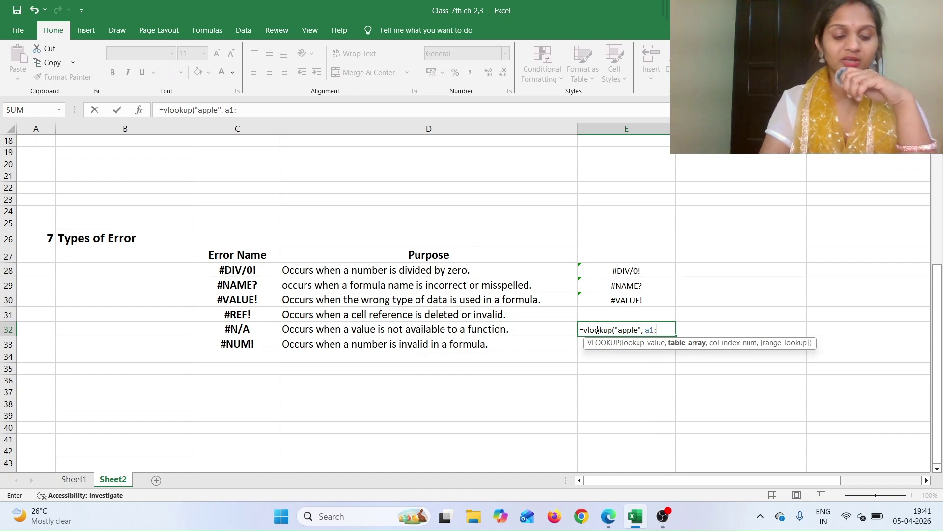
{"action": "type", "text": "b5"}
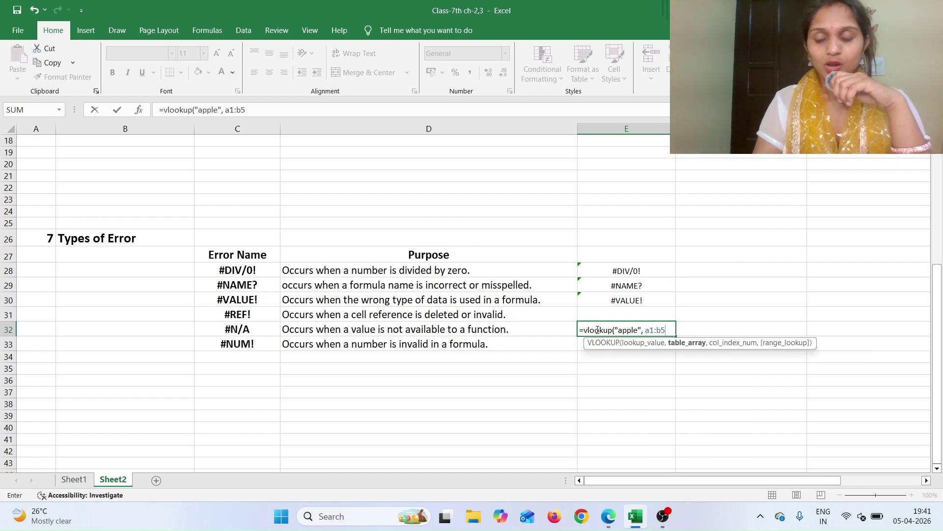
{"action": "type", "text": ", 2"}
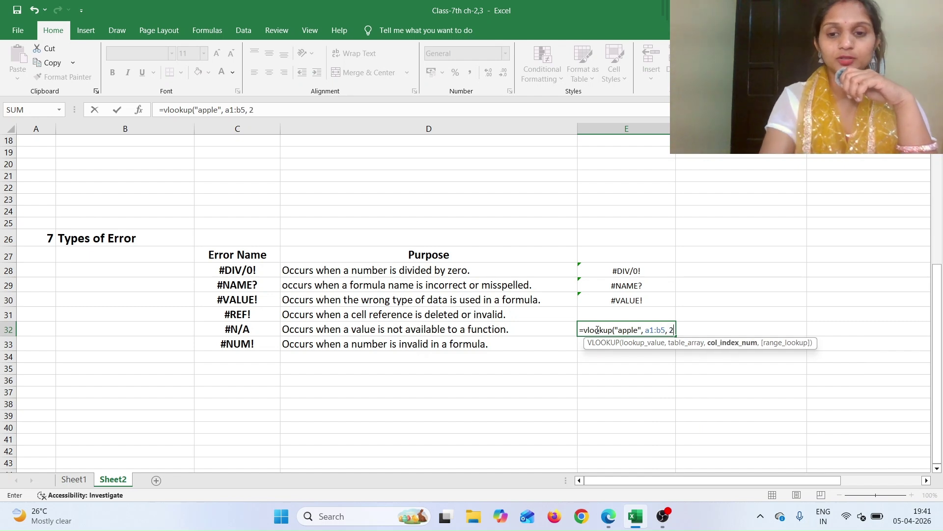
{"action": "type", "text": ","}
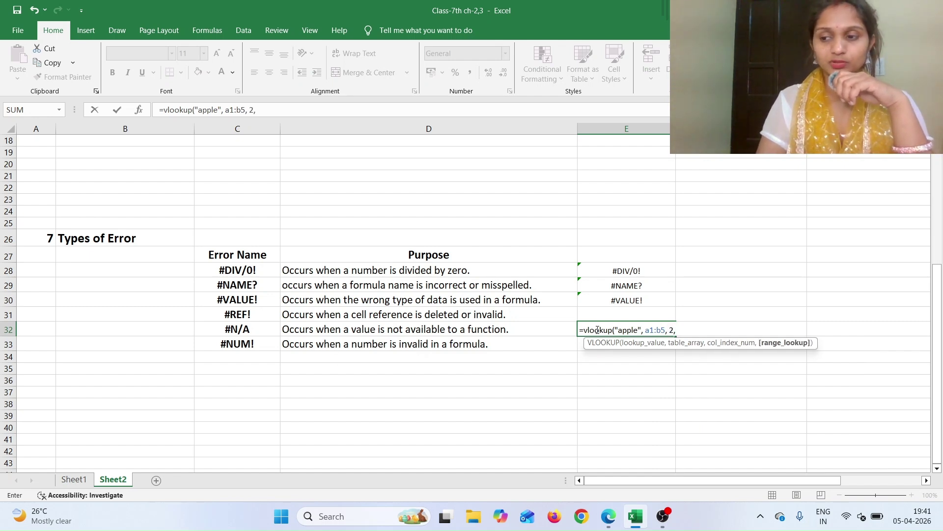
{"action": "type", "text": " fa"}
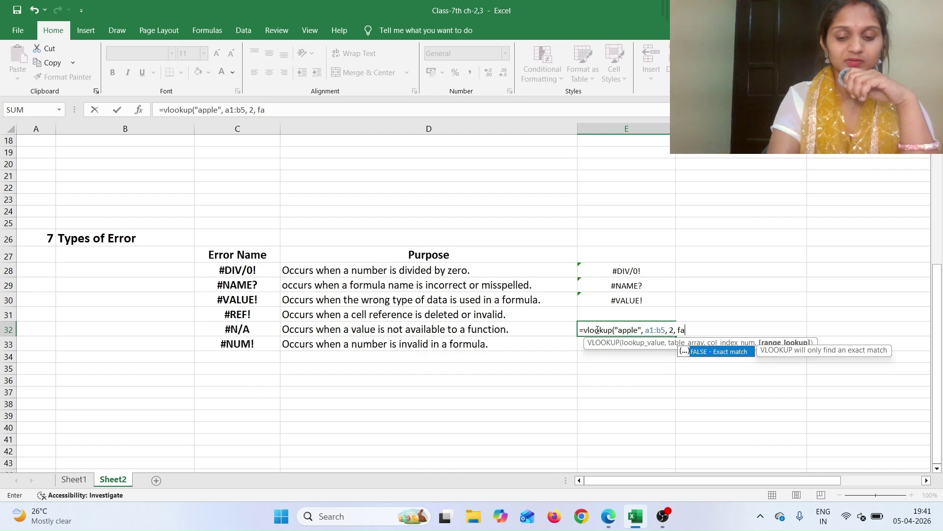
{"action": "type", "text": "lse)"}
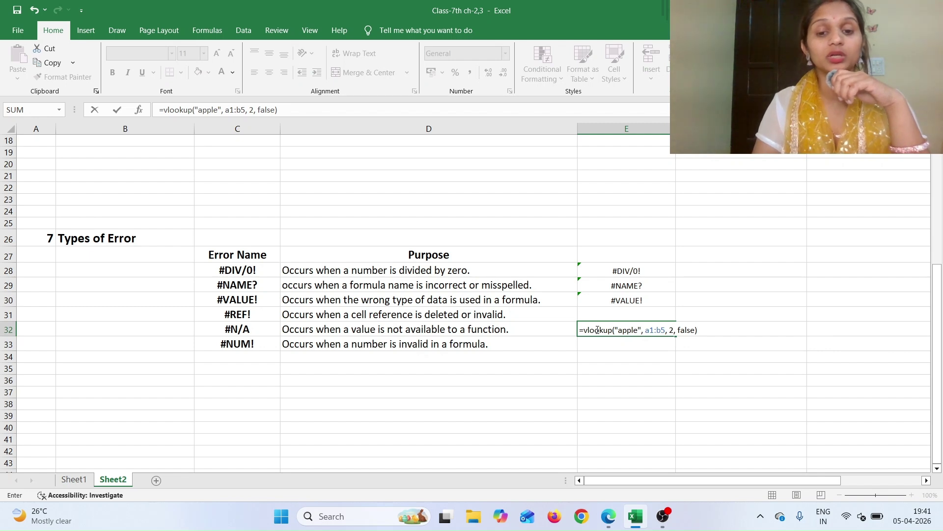
{"action": "key", "text": "Return"}
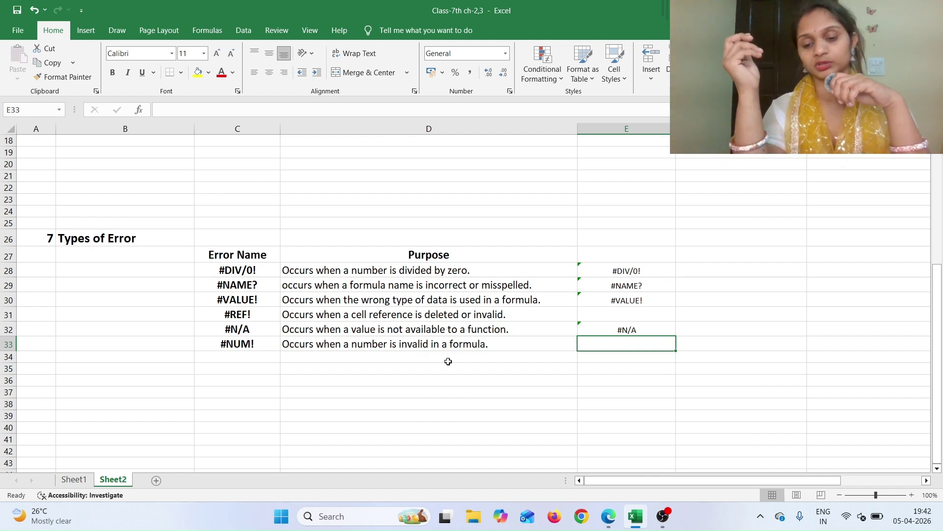
- Enter the formula =sqrt(-1) in cell E33 as the example for the #NUM! row
{"action": "type", "text": "=s"}
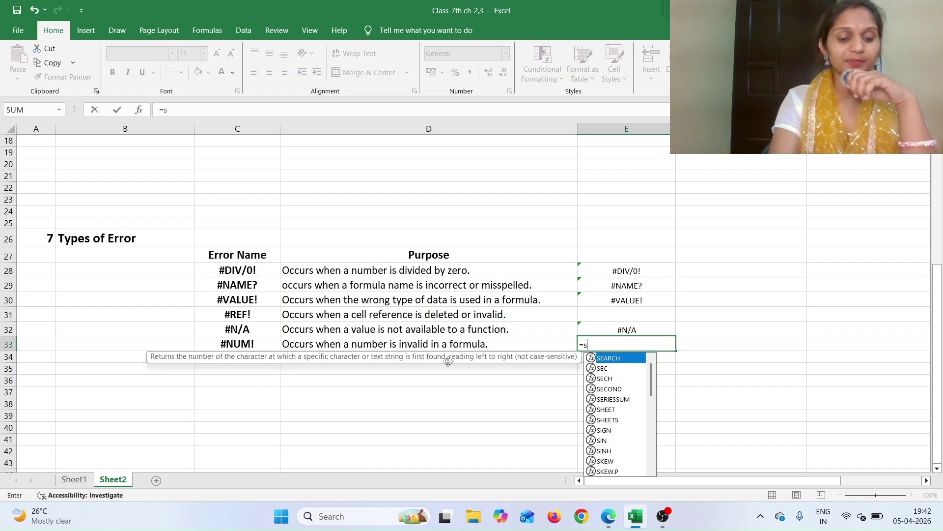
{"action": "type", "text": "qrt"}
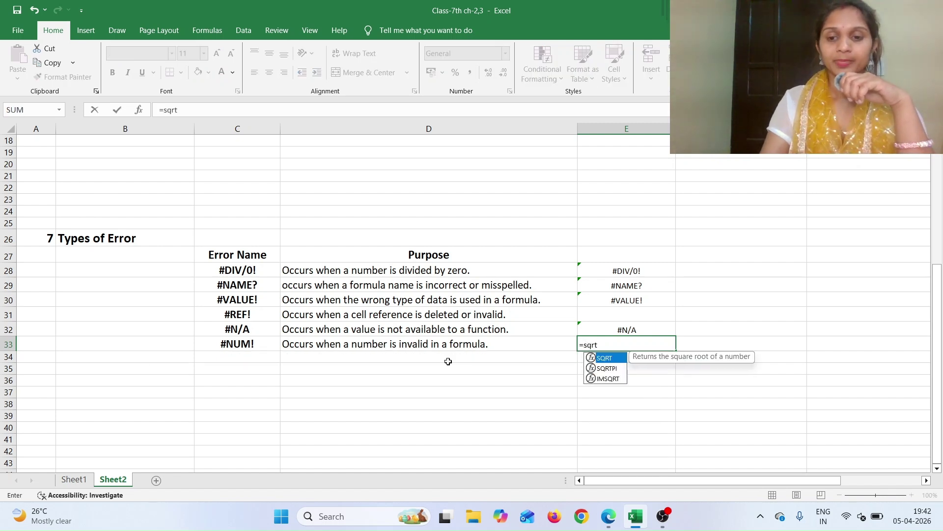
{"action": "type", "text": "()"}
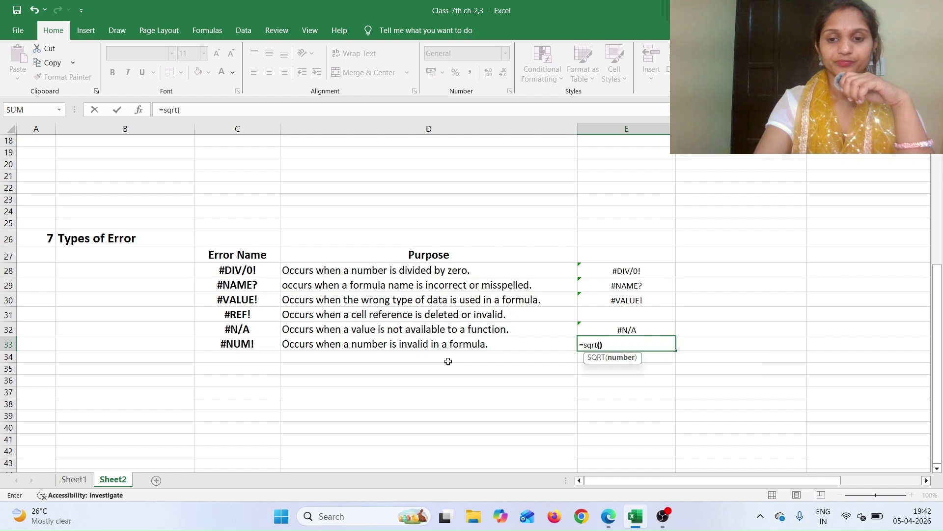
{"action": "key", "text": "Return"}
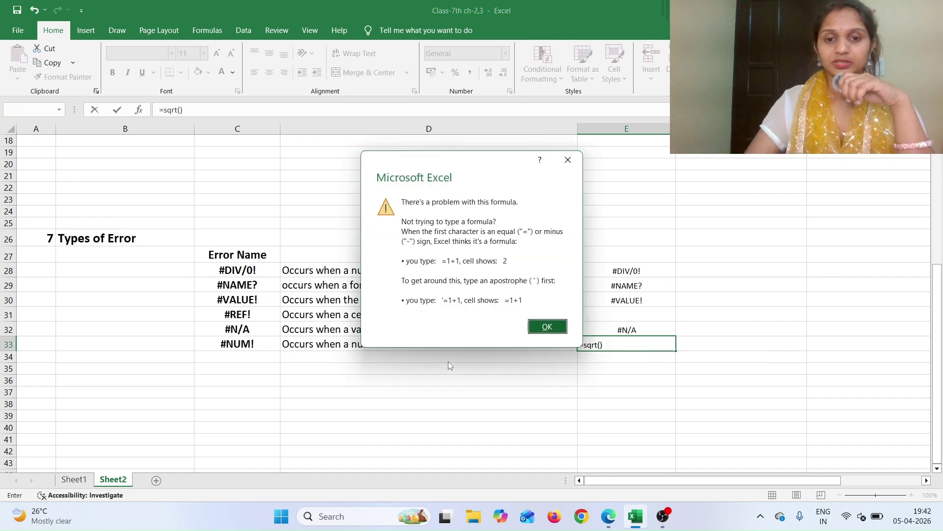
{"action": "left_click", "coordinate": [565, 167]}
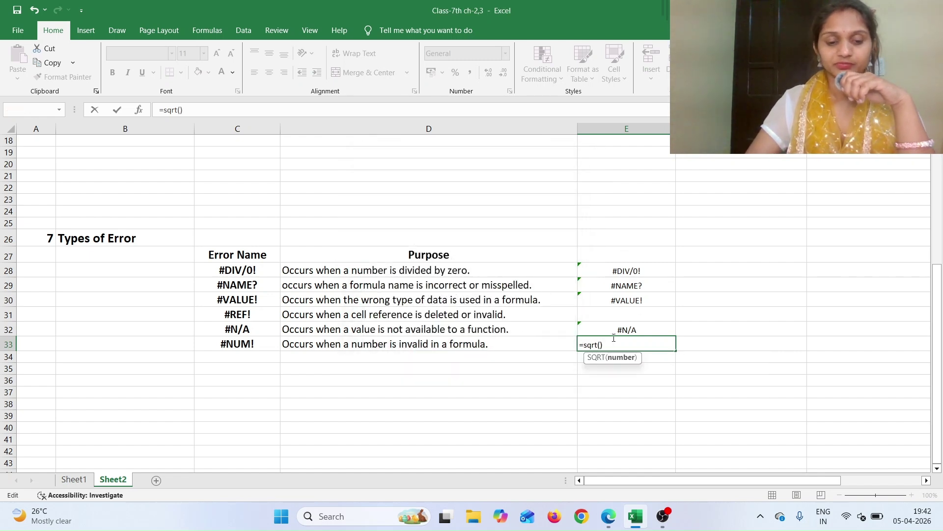
{"action": "type", "text": "-1"}
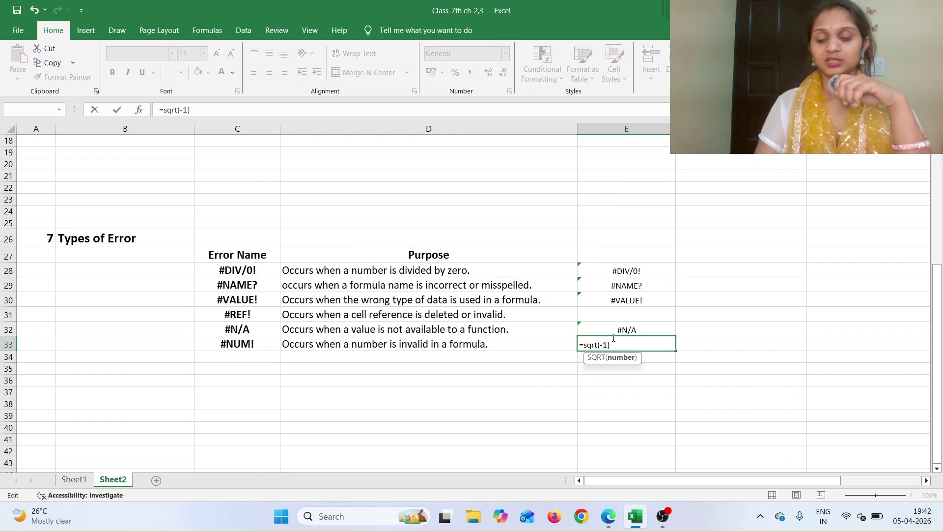
{"action": "key", "text": "Return"}
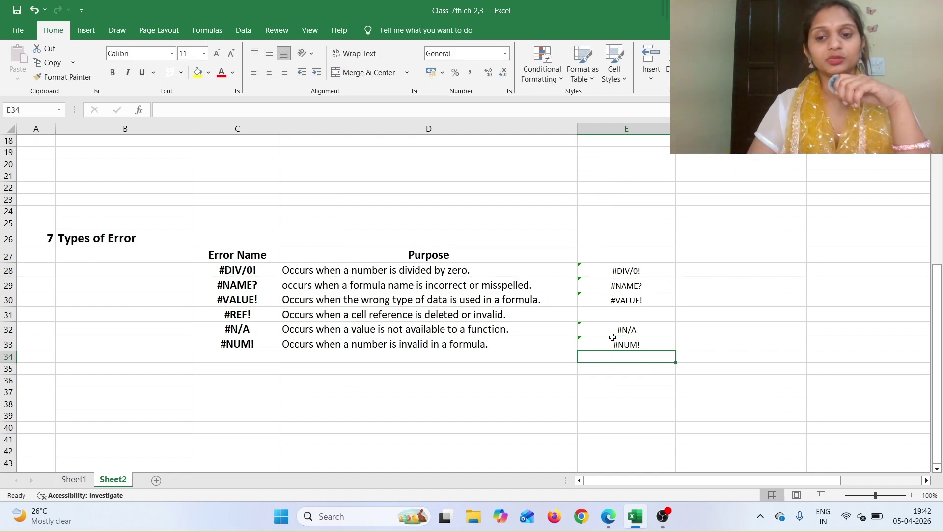